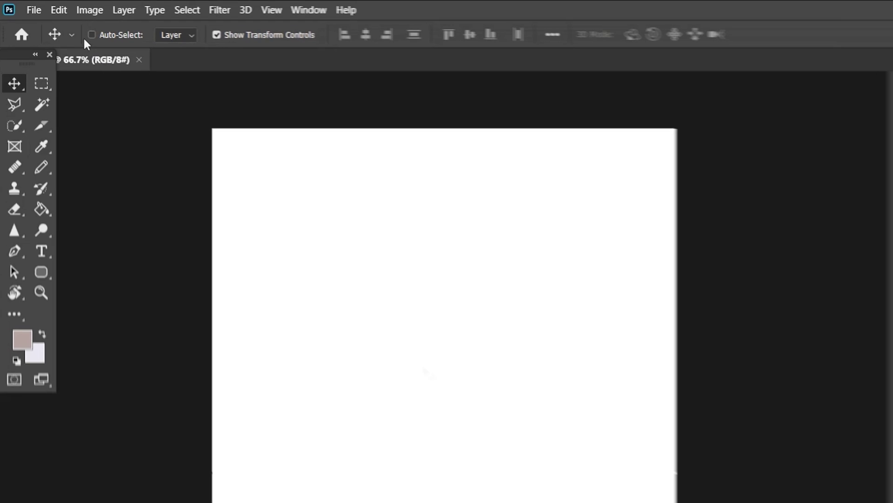
Step: Open Photoshop's Scratch Disks preferences to confirm D:\ is the scratch disk
click(46, 7)
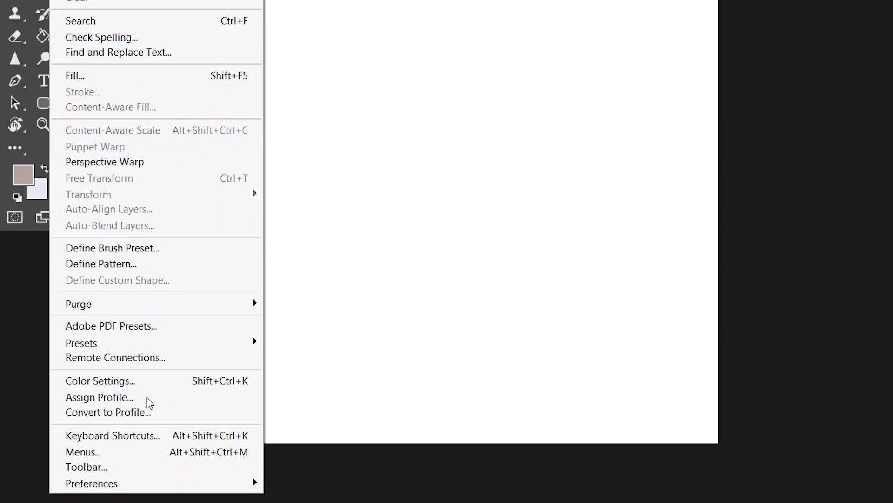
mouse_move(163, 481)
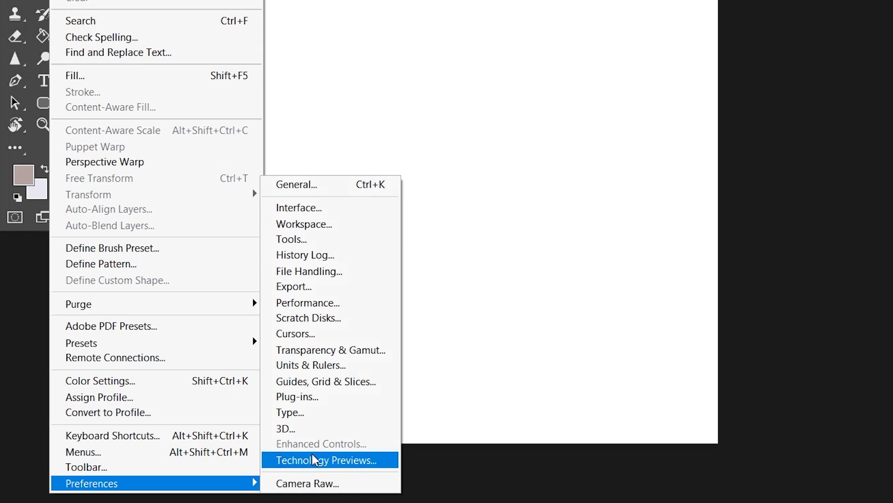
click(344, 321)
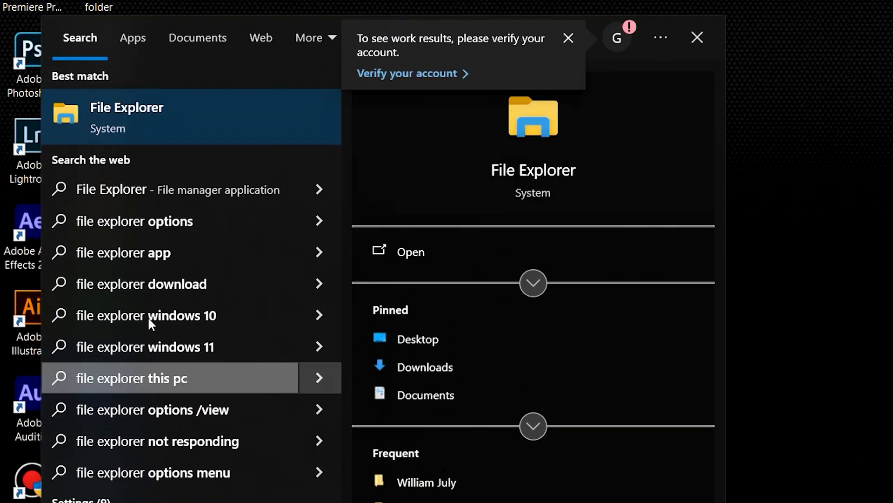
Step: In File Explorer, go to C: > Users > your user > AppData > Local > Temp
click(199, 139)
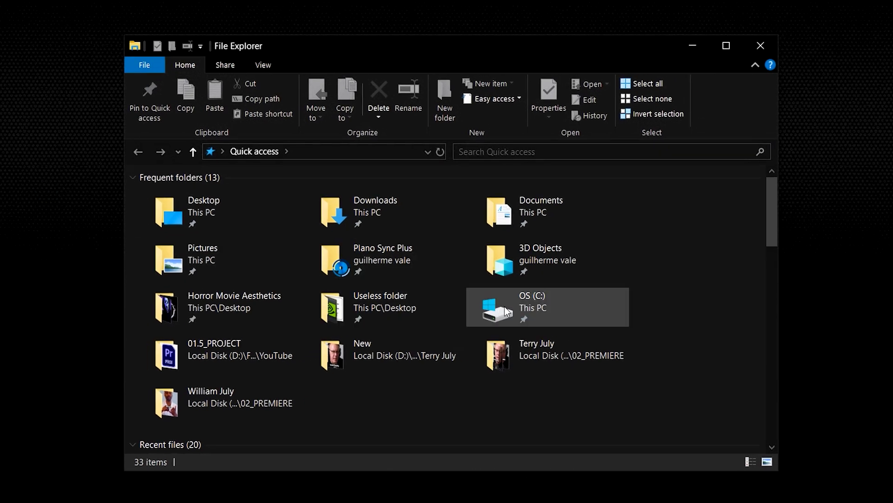
double_click(523, 300)
double_click(311, 386)
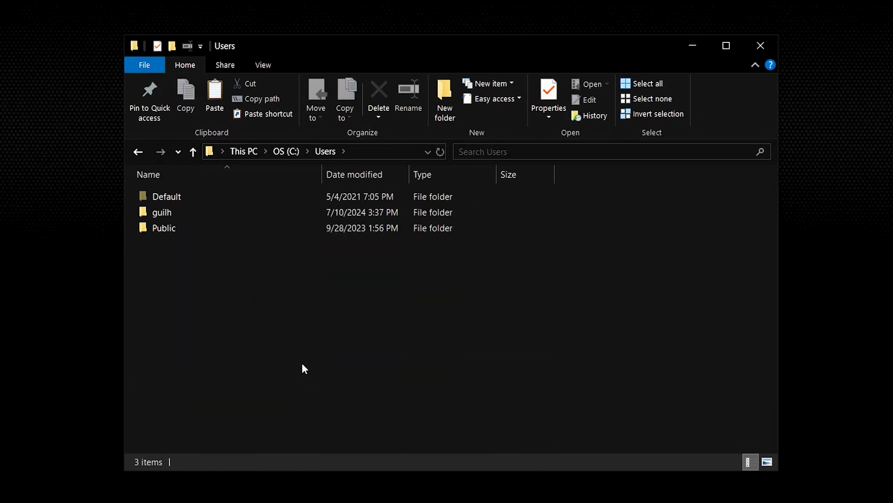
double_click(224, 214)
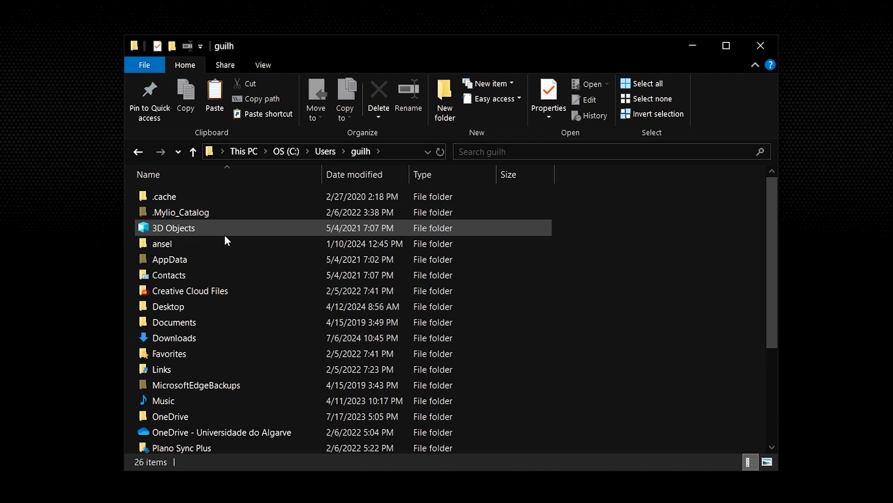
double_click(216, 259)
double_click(221, 196)
scroll(222, 227, down, 15)
click(216, 241)
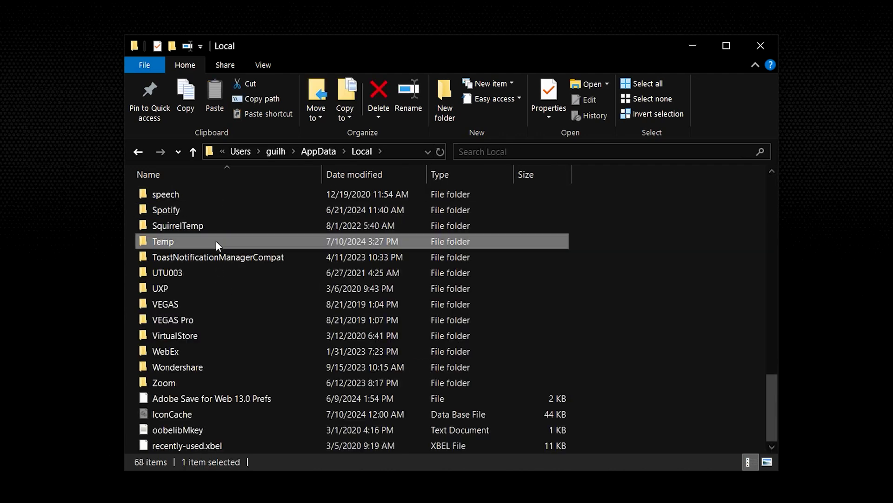
double_click(216, 241)
Step: Find the 1.21 GB Photoshop temp file and bring up its actions to delete it
scroll(216, 241, down, 20)
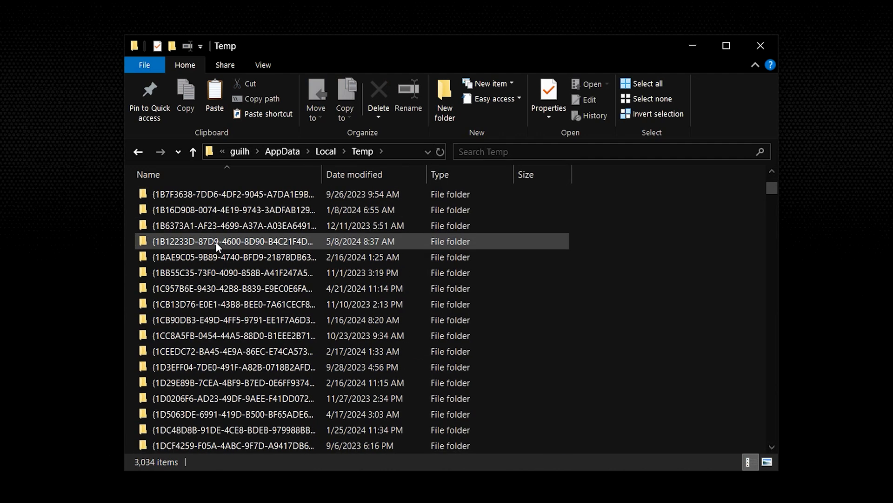
scroll(217, 256, down, 18)
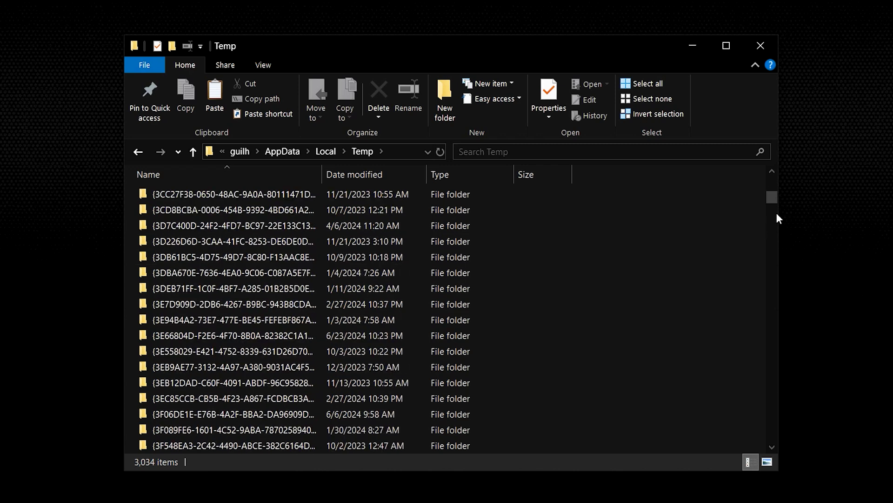
drag(775, 195, 770, 436)
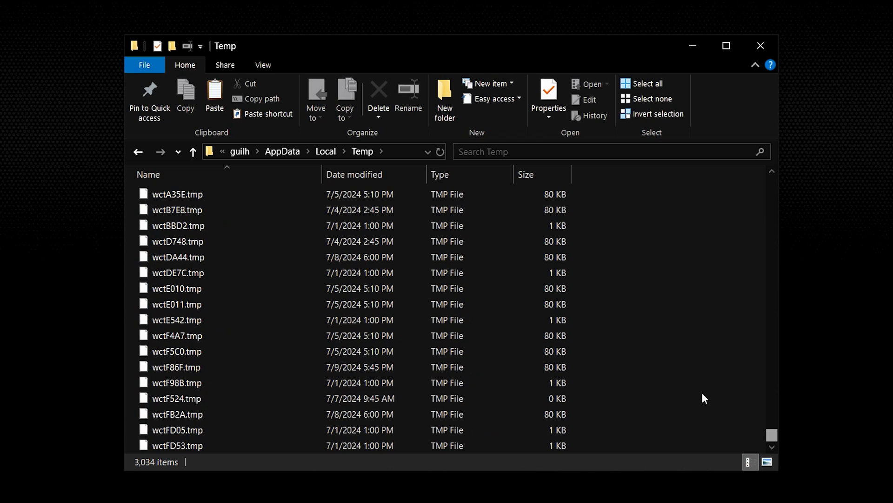
scroll(643, 351, up, 10)
right_click(315, 303)
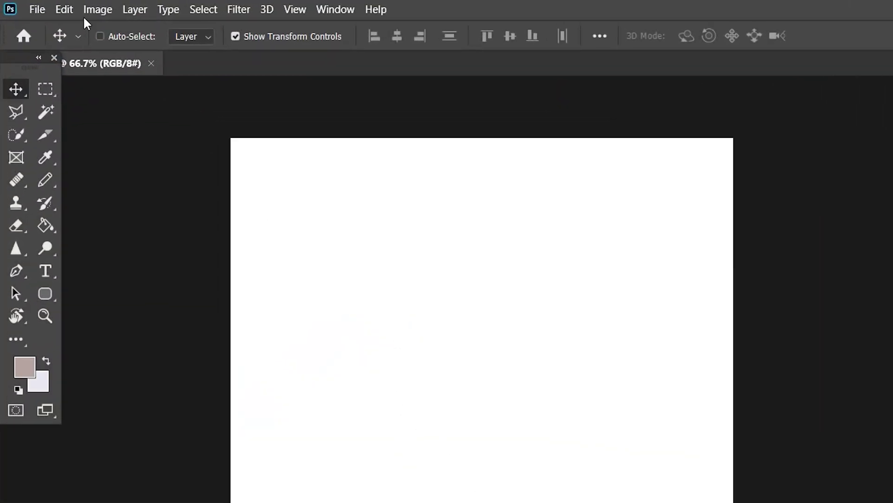
Step: Set Photoshop's Performance memory usage to 5540 MB, 75% of available RAM
click(43, 6)
mouse_move(249, 483)
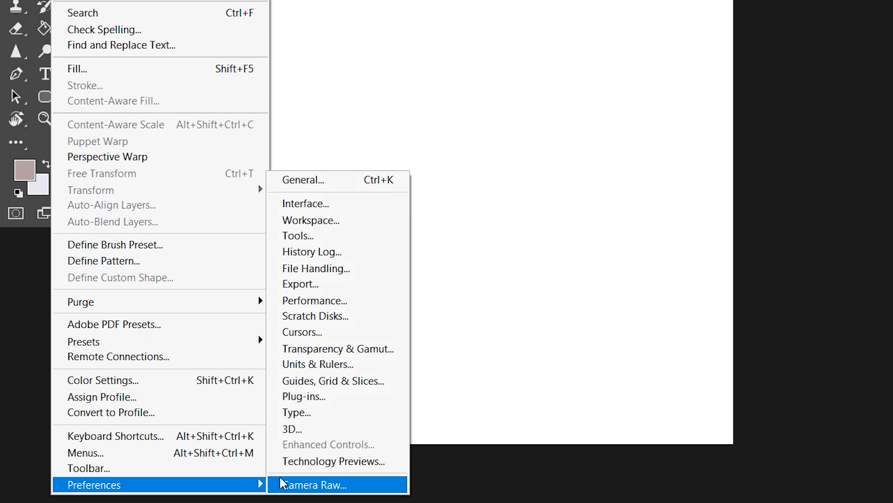
click(315, 300)
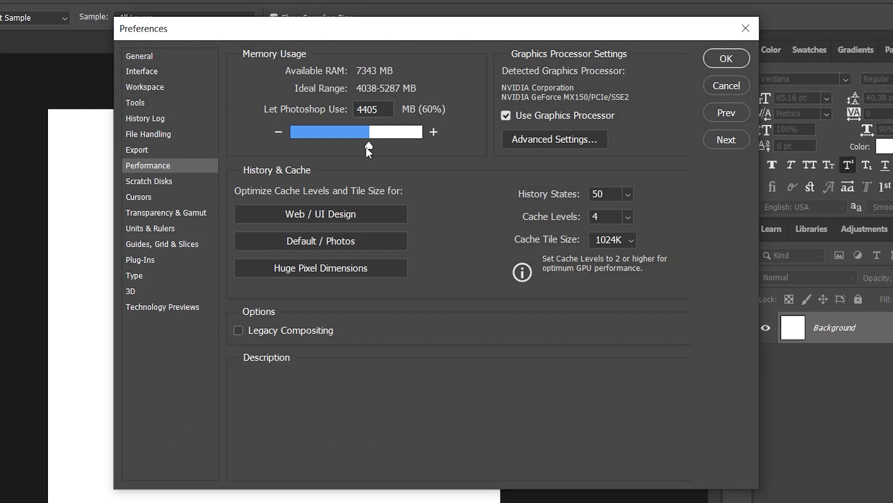
drag(366, 146, 390, 149)
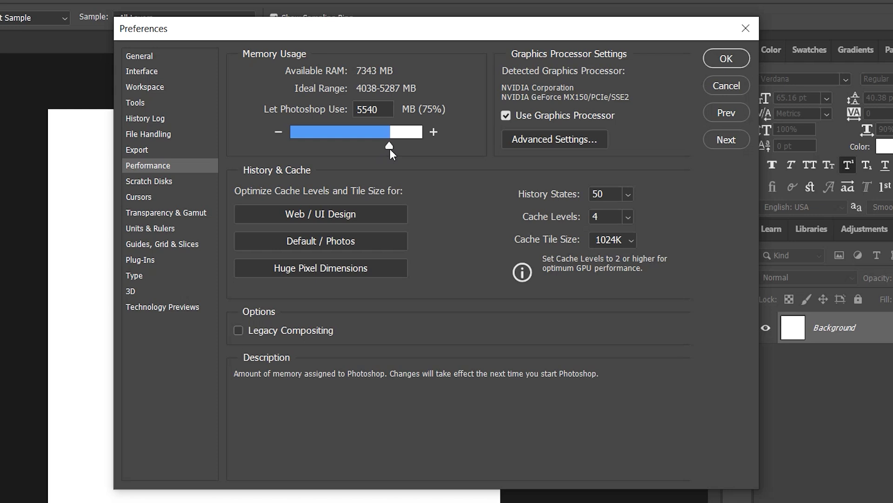
drag(390, 149, 392, 149)
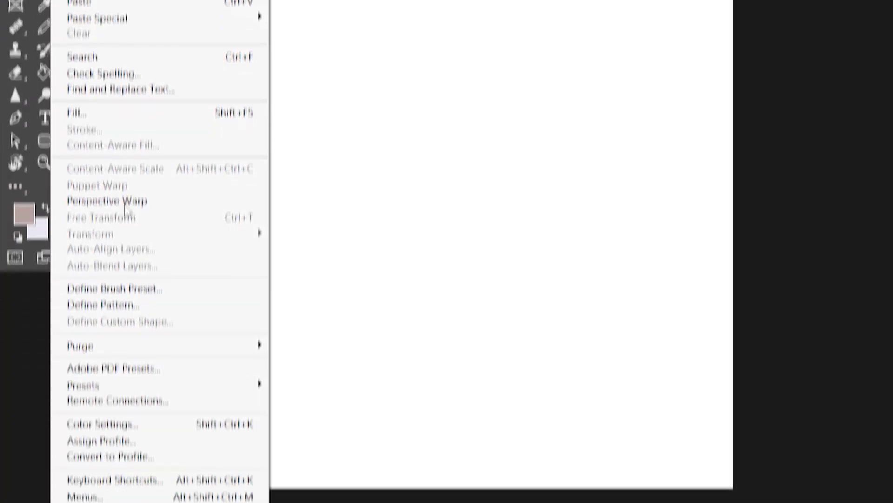
Step: Reopen Photoshop's Scratch Disks preferences to review the scratch disk settings
mouse_move(218, 486)
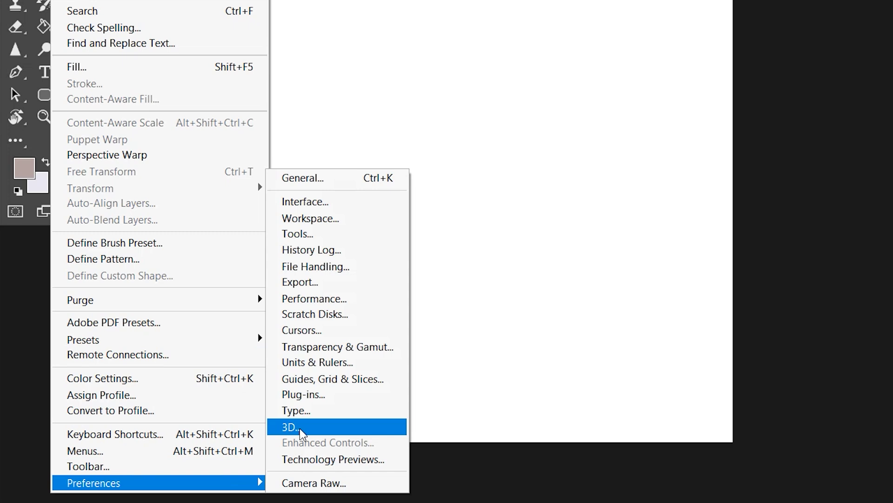
click(357, 316)
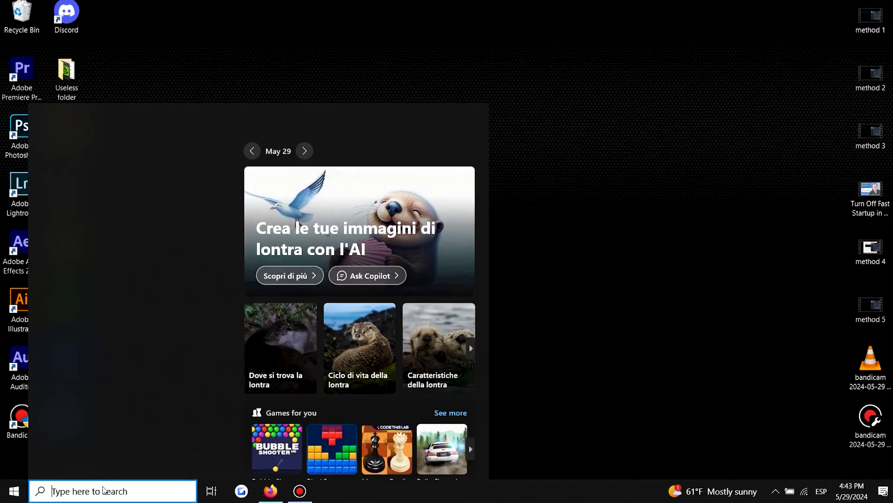
Step: Launch Wondershare Recoverit via 'recoverit' search and scan OS (C:), finding 997863 files
text(recoverit)
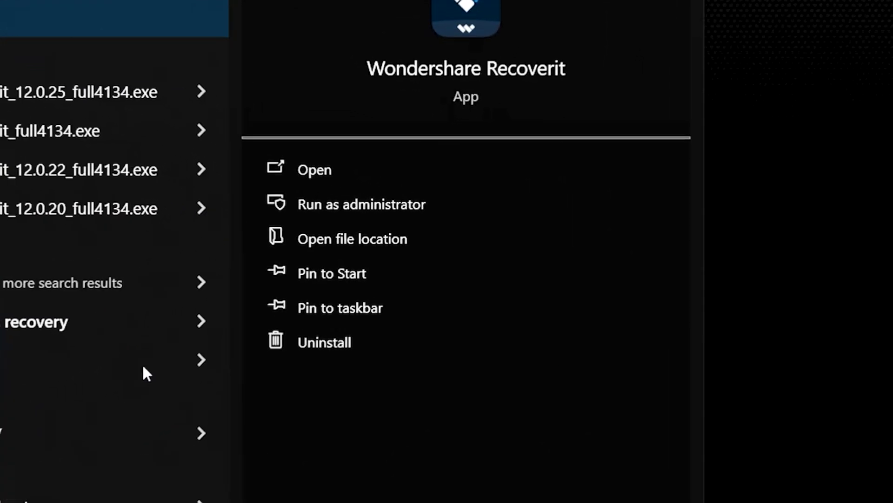
click(326, 170)
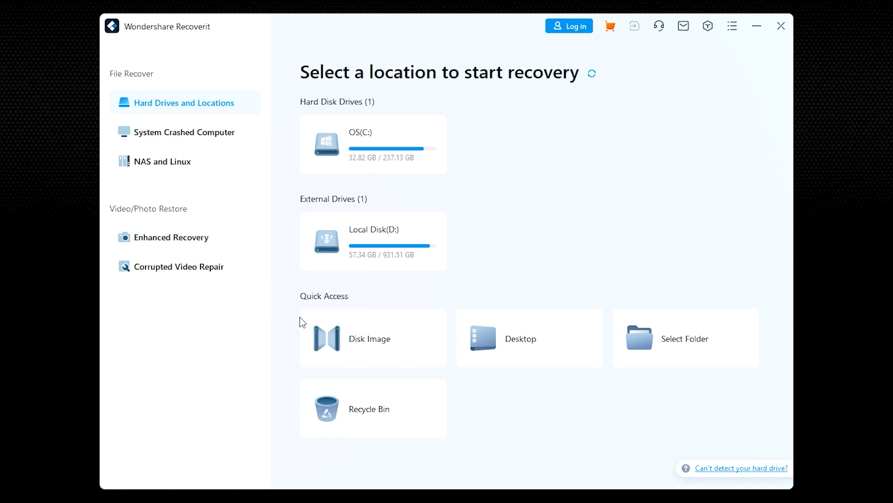
click(415, 146)
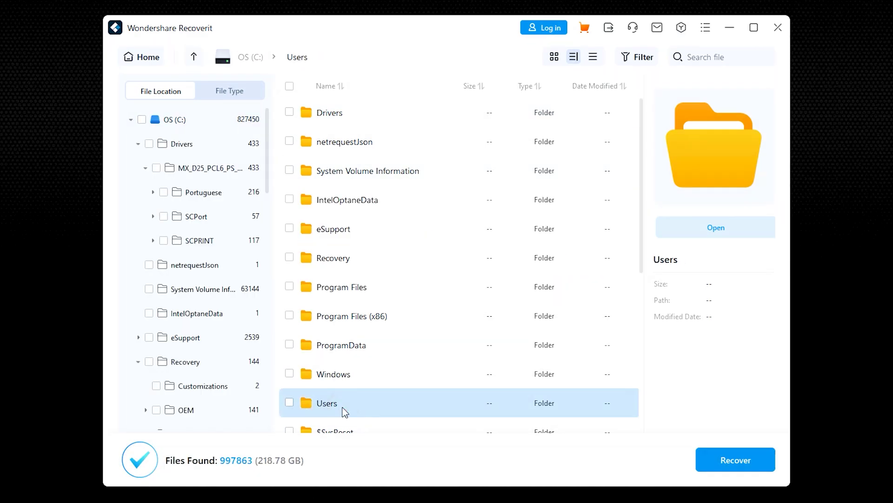
Step: Browse Users > OneDrive > Documents > Gravações de som and preview Gravação.m4a (34.47 KB)
double_click(343, 404)
double_click(373, 142)
double_click(403, 135)
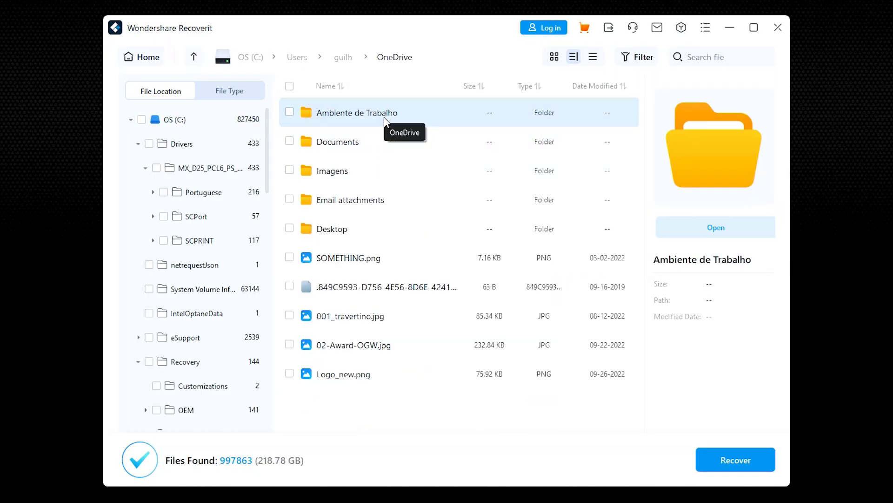
double_click(378, 142)
double_click(400, 228)
click(431, 112)
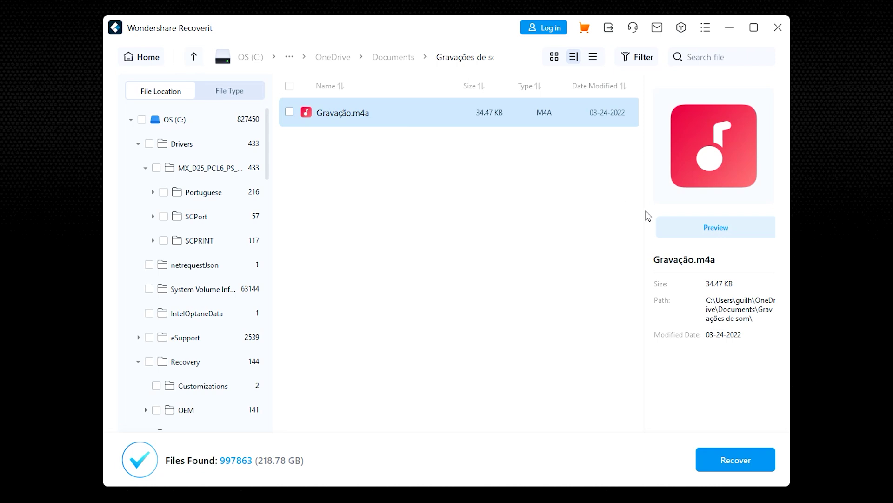
click(679, 225)
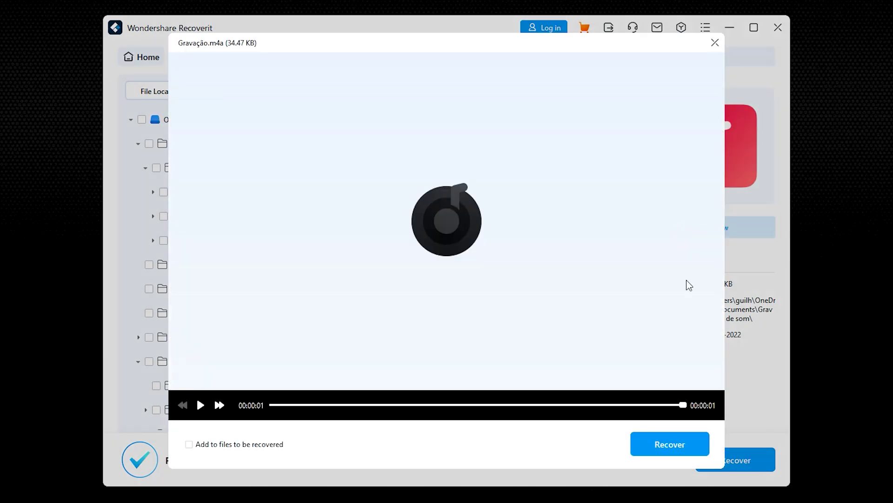